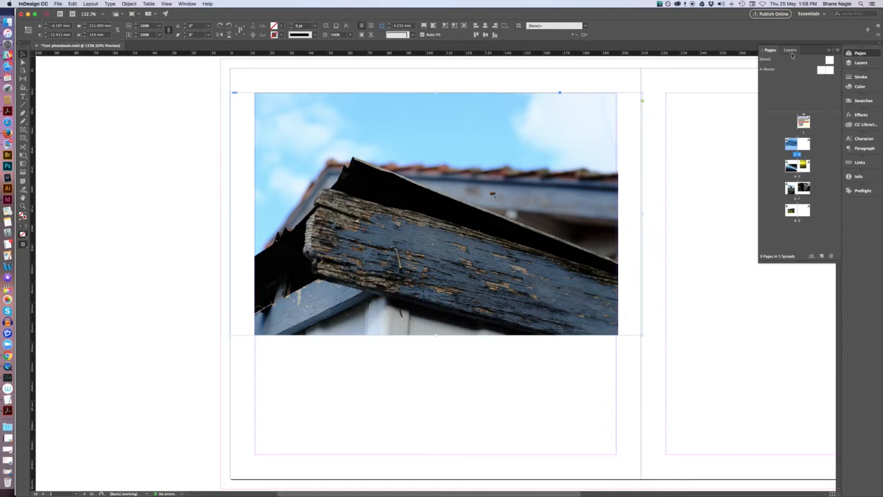
Open the Links panel and resize it so the full link info section is visible.
click(187, 3)
click(189, 94)
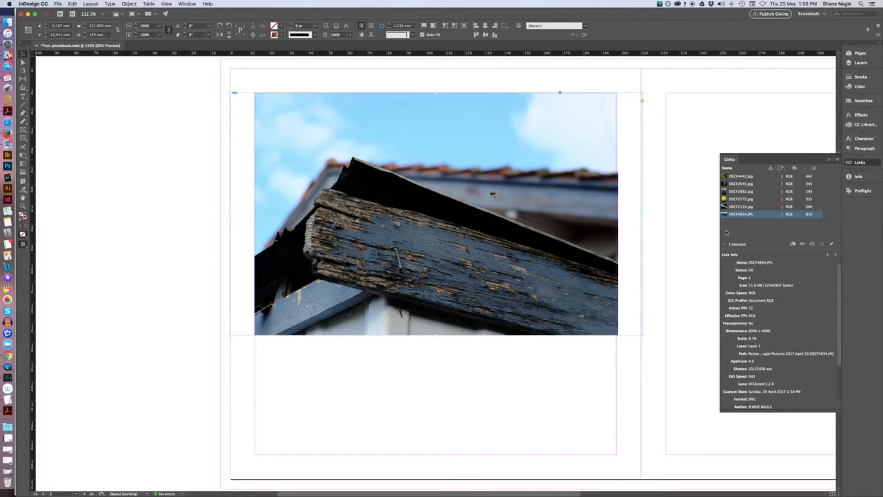
drag(721, 232, 759, 232)
drag(804, 412, 796, 266)
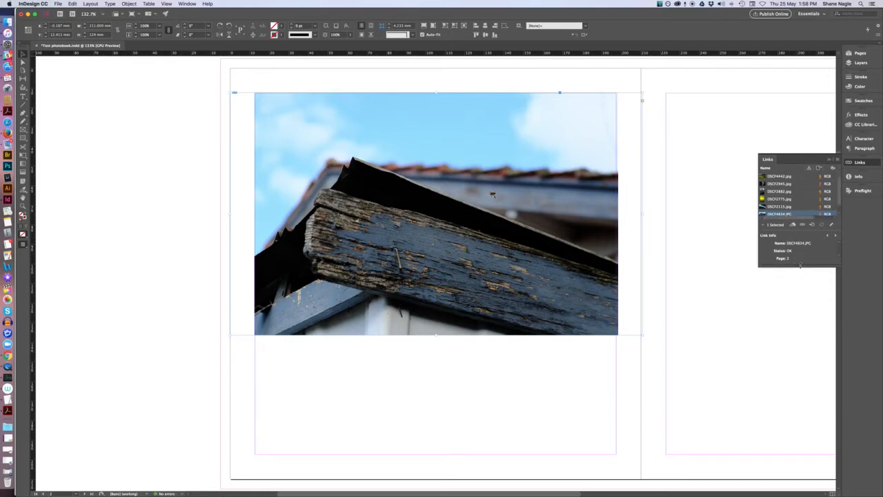
drag(800, 266, 808, 400)
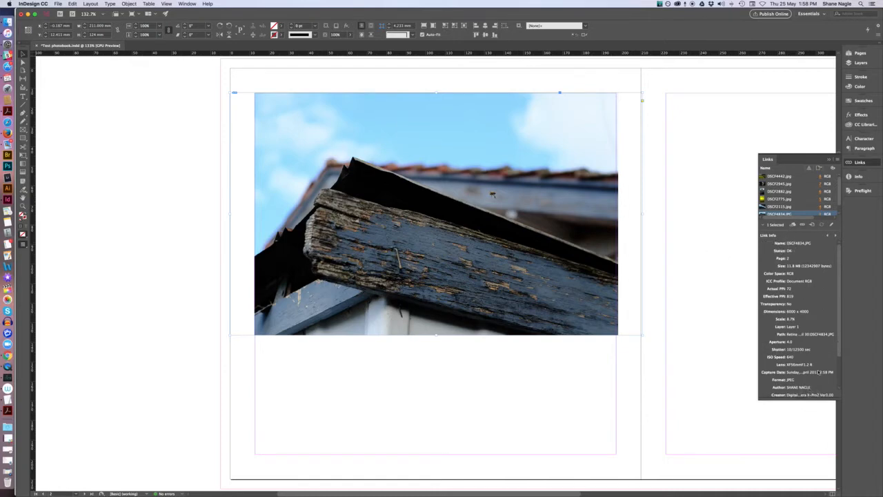
drag(802, 399, 805, 457)
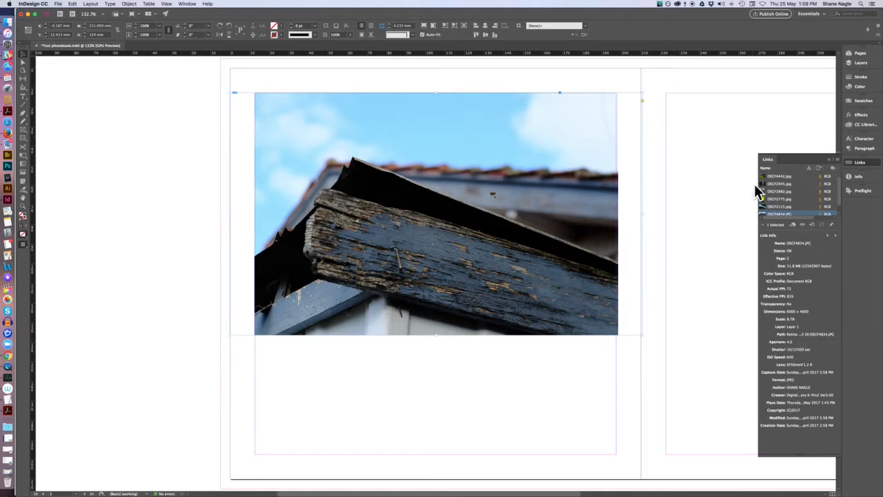
Turn on the Effective PPI column in the Links panel options.
click(837, 160)
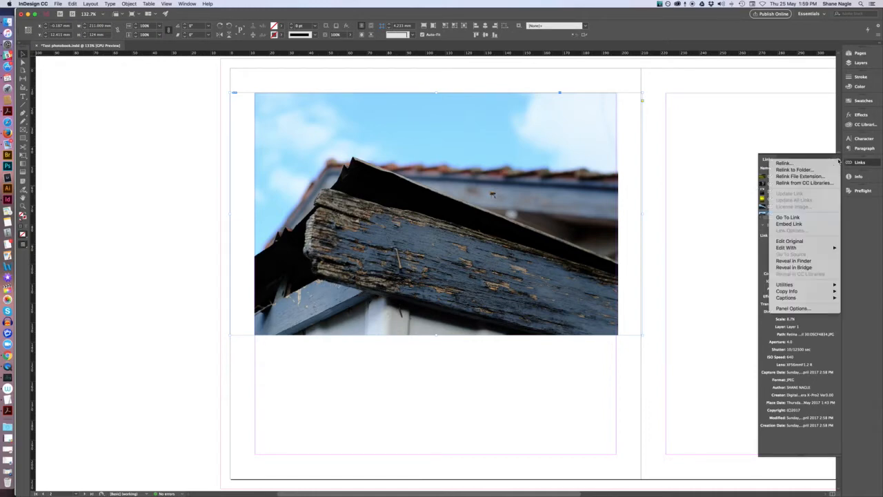
click(800, 308)
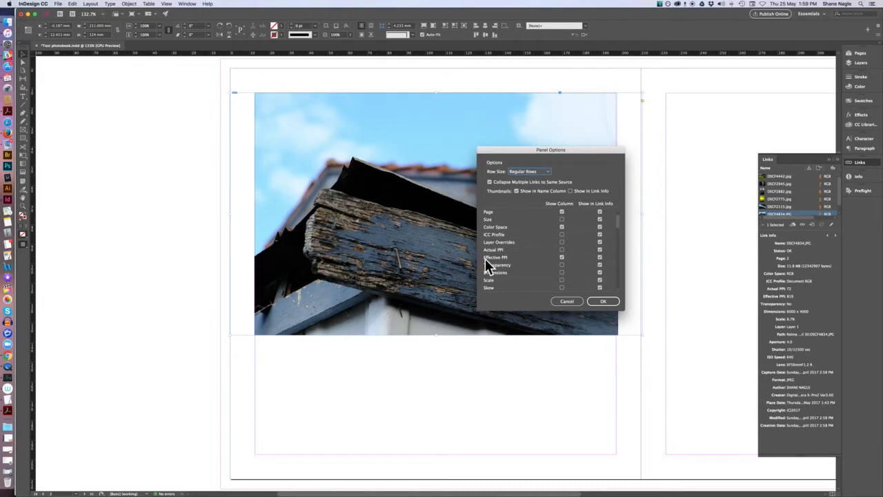
click(562, 257)
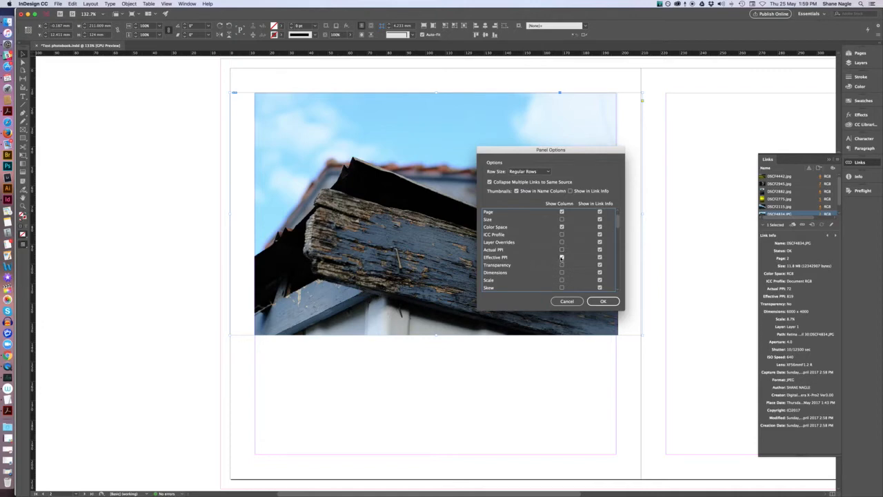
click(602, 301)
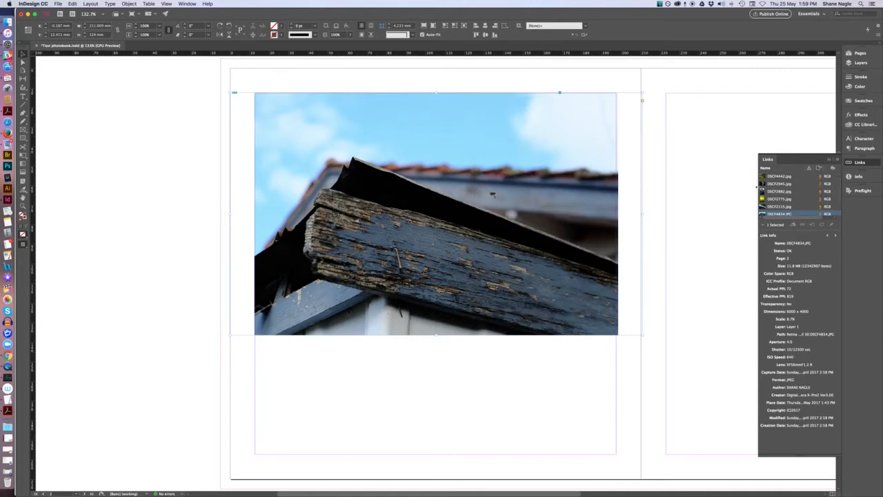
Widen the Links panel and jump to the DSCF4442.jpg image on its page.
drag(756, 187, 713, 187)
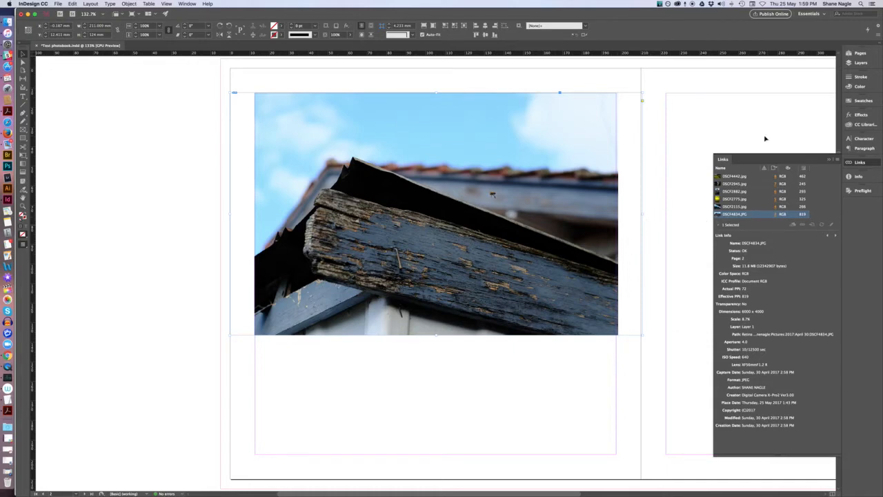
click(736, 178)
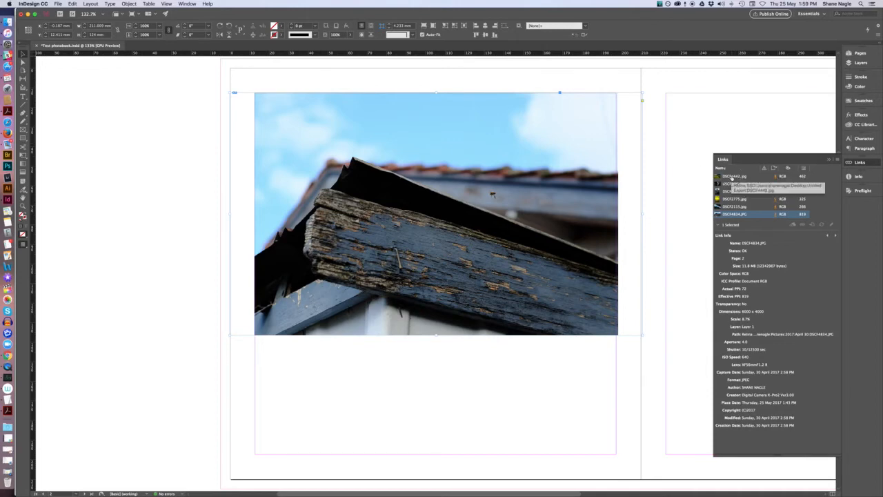
click(777, 177)
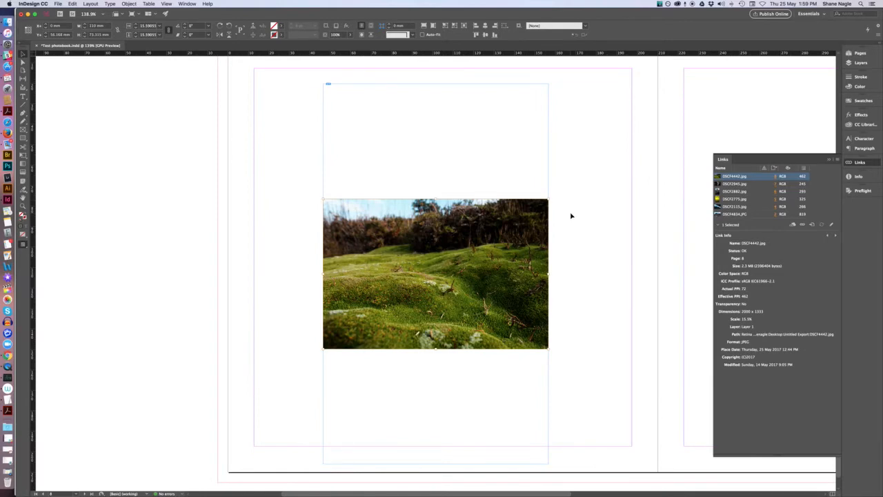
key(super+minus)
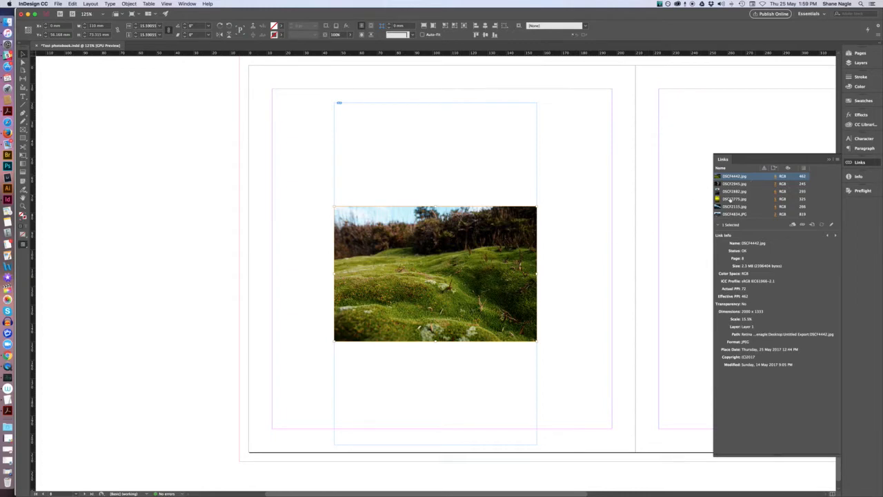
Jump to the DSCF2882.jpg and DSCF4834.JPG images from the Links panel to inspect them.
click(728, 192)
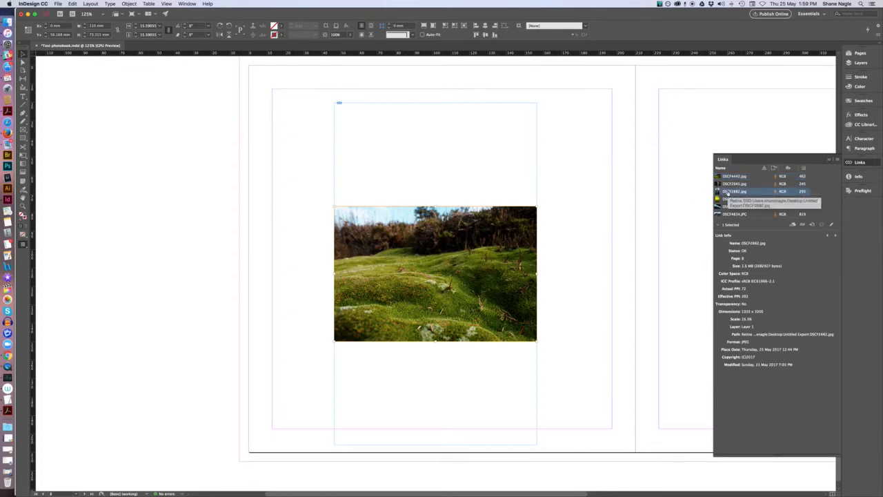
click(775, 193)
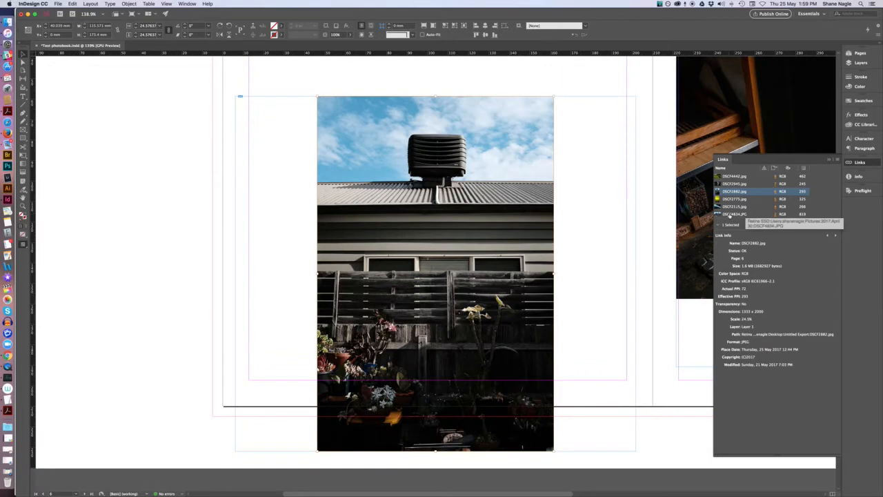
click(733, 214)
click(775, 214)
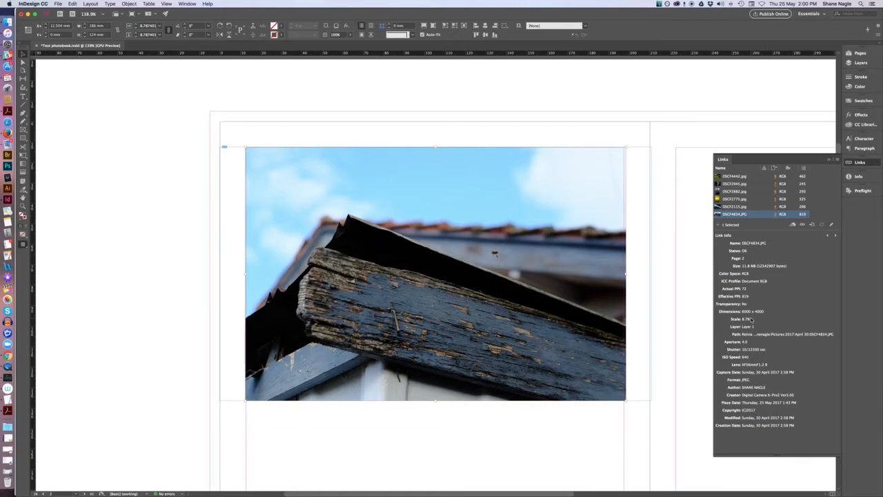
key(super+0)
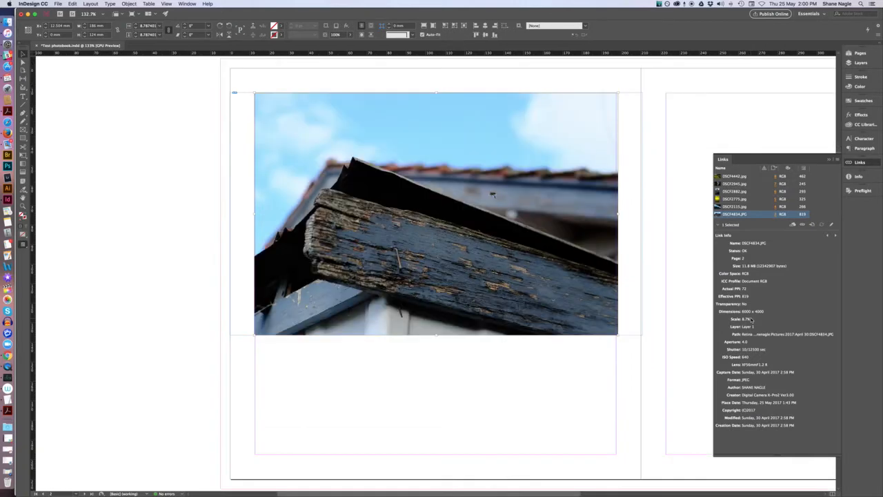
key(super+minus)
key(super+minus)
key(super+minus)
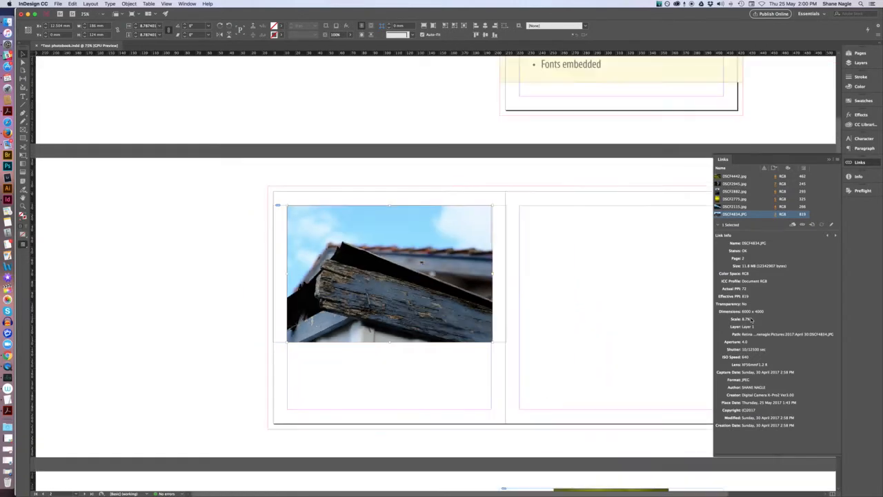
key(super+equal)
key(super+equal)
key(super+minus)
key(super+minus)
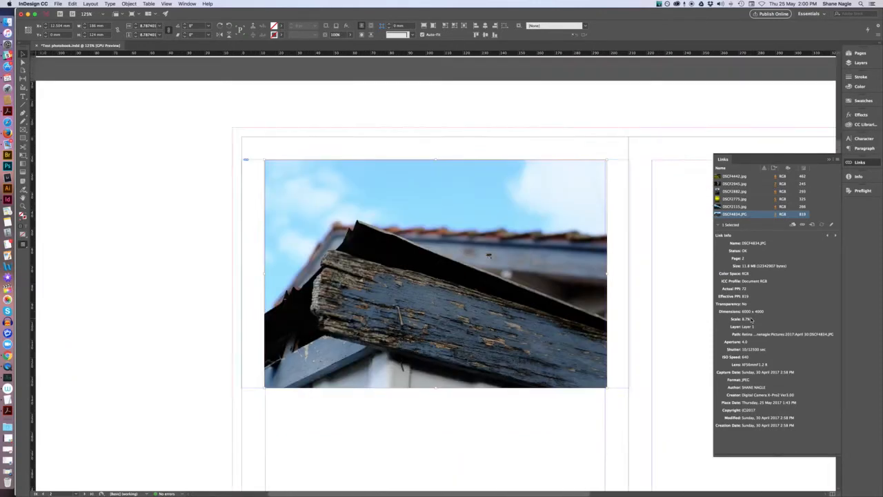
click(723, 161)
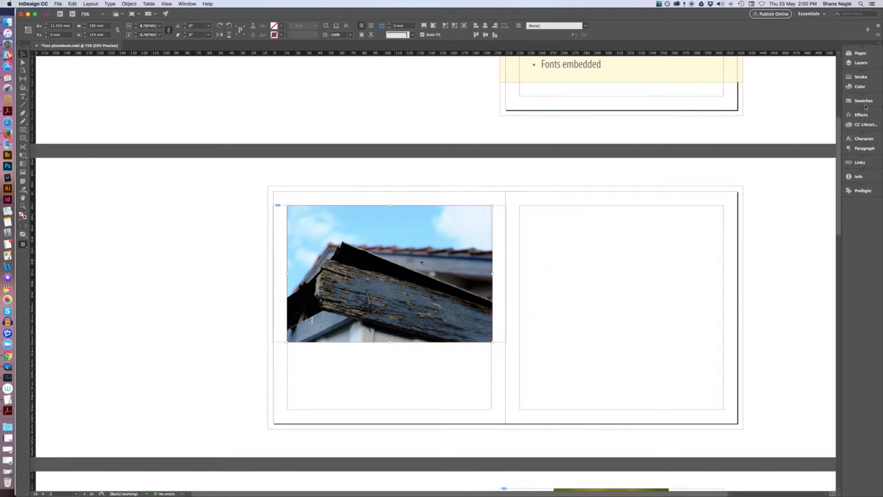
click(868, 161)
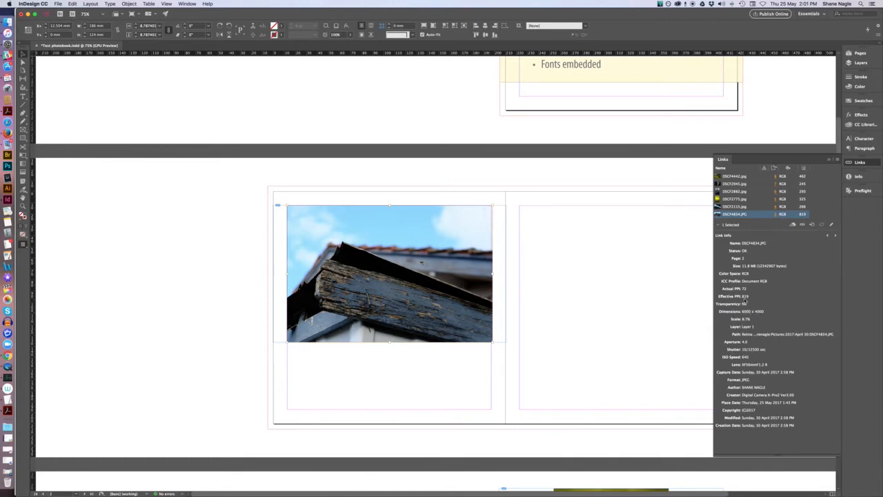
Go to the DSCF2775.jpg image and move its frame slightly down on the page.
click(776, 199)
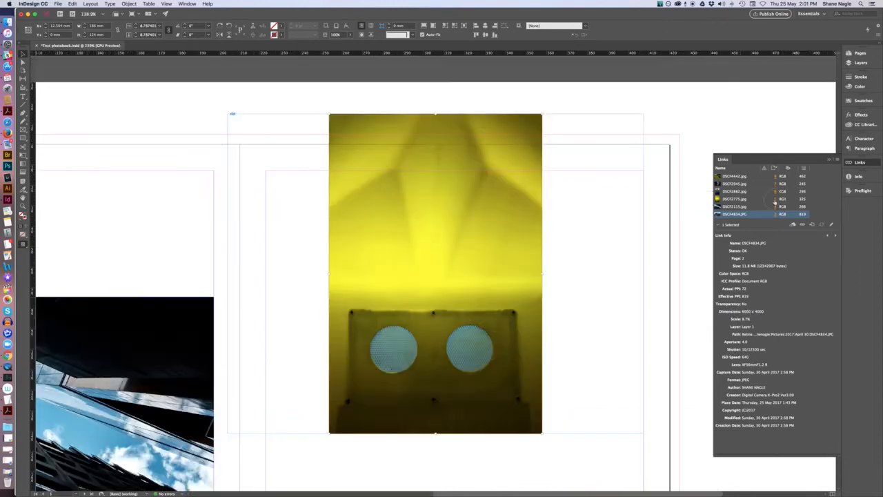
click(511, 242)
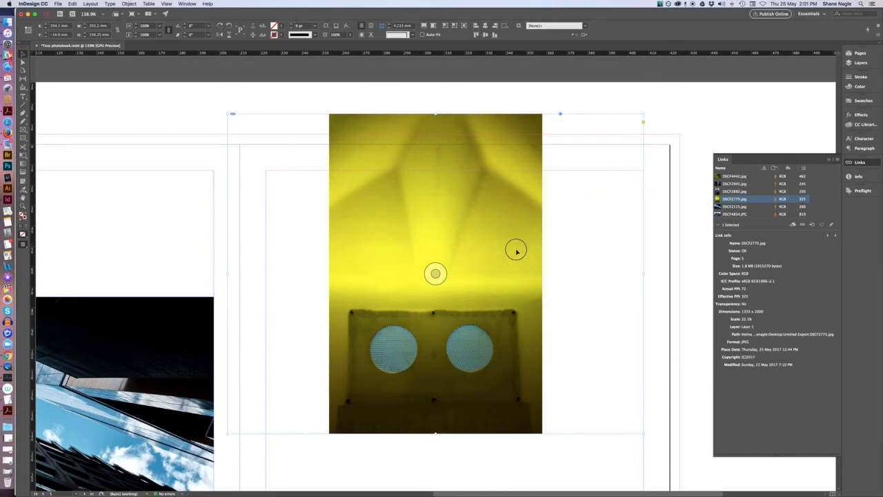
drag(517, 249, 519, 276)
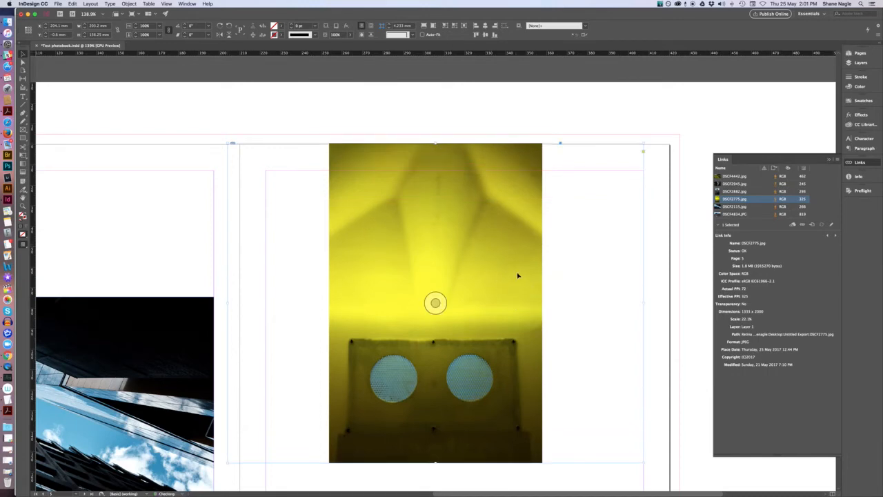
Go to the DSCF2945.jpg image and move its frame down and to the left.
click(775, 184)
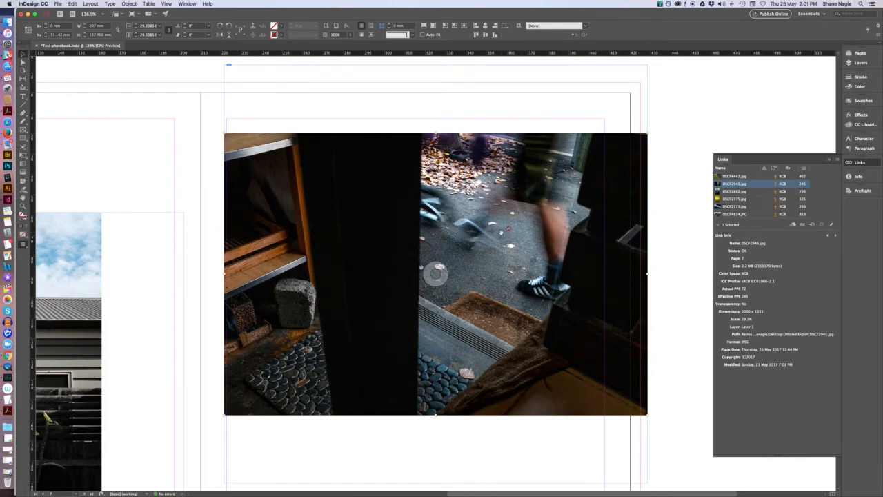
alt+click(435, 274)
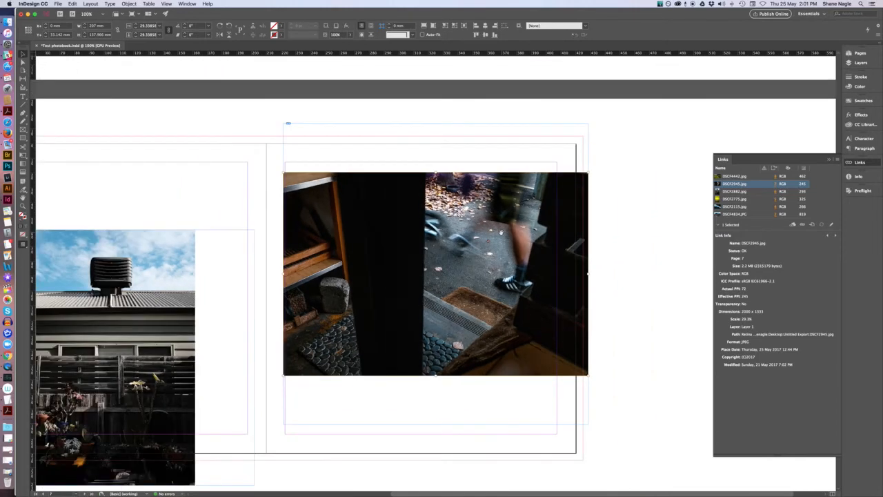
key(Escape)
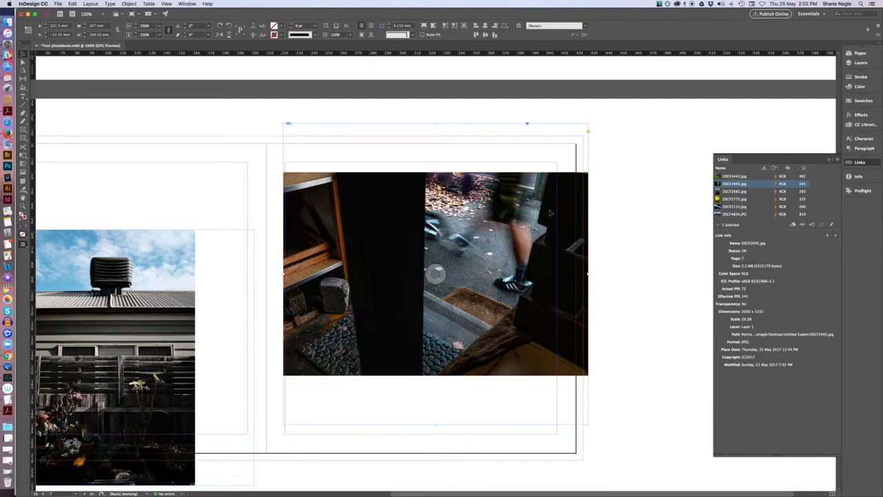
drag(557, 214, 542, 225)
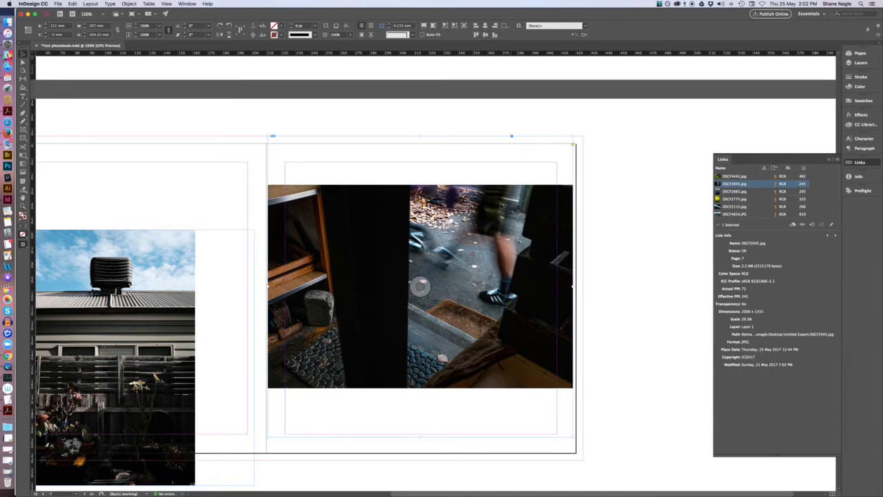
Enable Auto-Fit and shrink the DSCF2945.jpg frame from its top corners.
click(423, 35)
drag(572, 136, 527, 169)
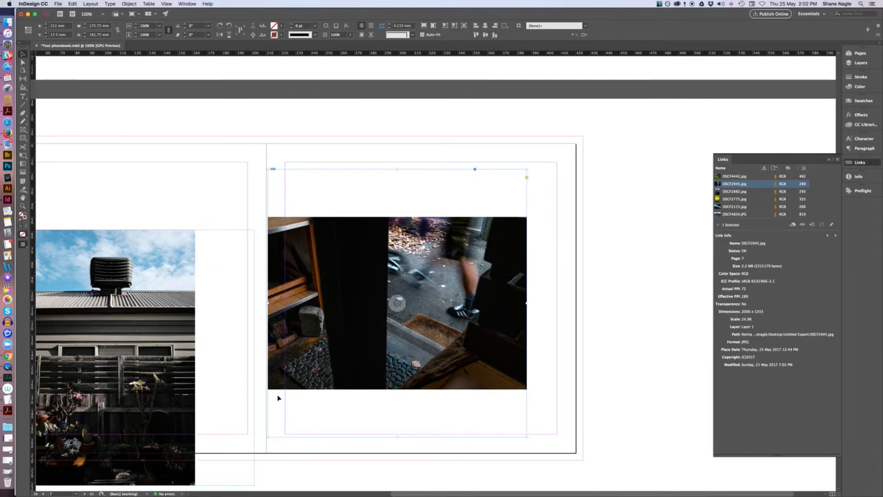
drag(270, 168, 284, 194)
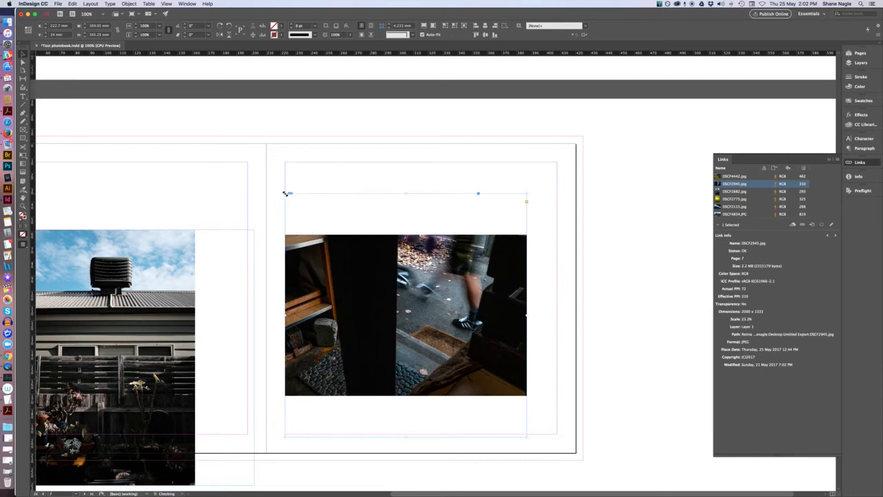
Reposition the resized DSCF2945.jpg frame within the page margins.
drag(482, 258, 493, 227)
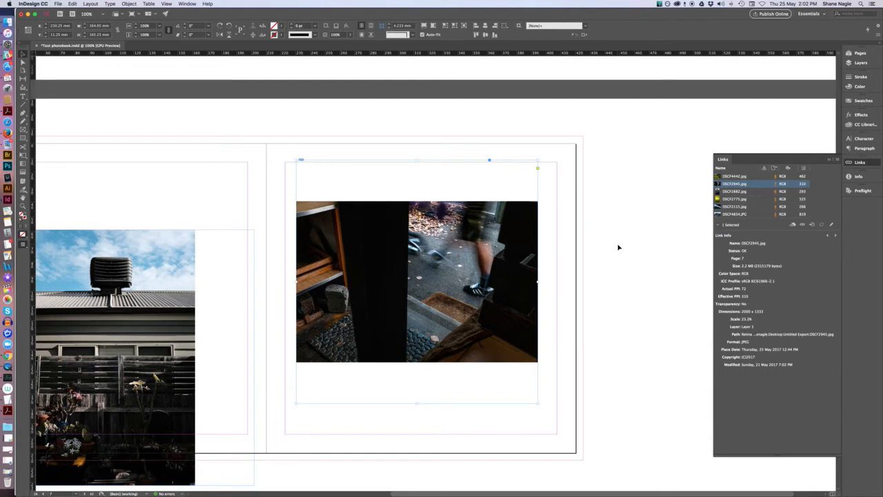
drag(510, 230, 502, 230)
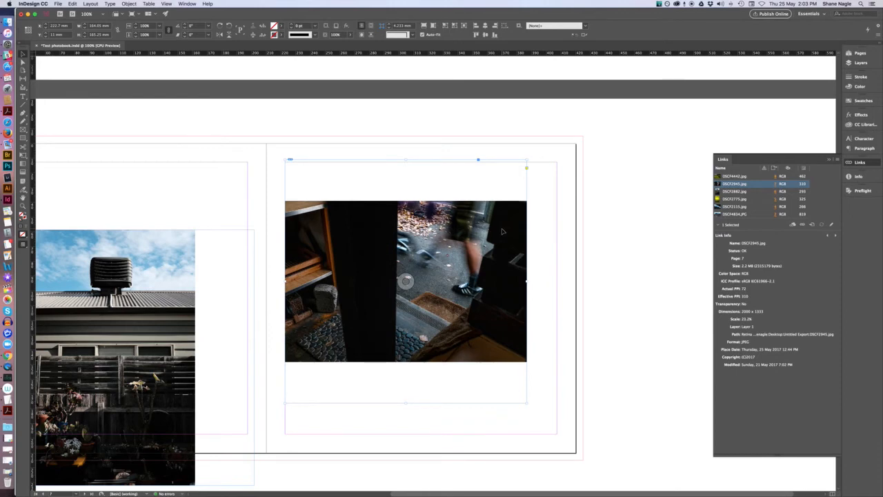
drag(503, 231, 519, 232)
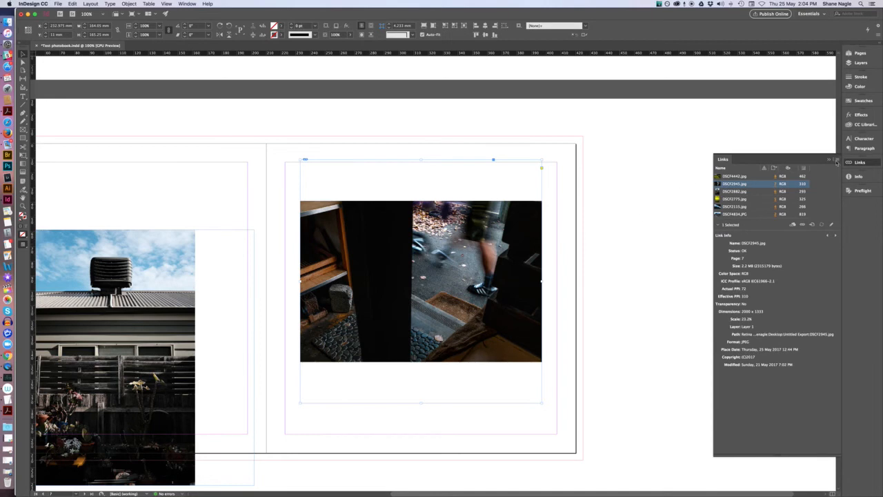
Go to the DSCF4834.JPG image and scale its frame up so it extends across the spread.
click(736, 214)
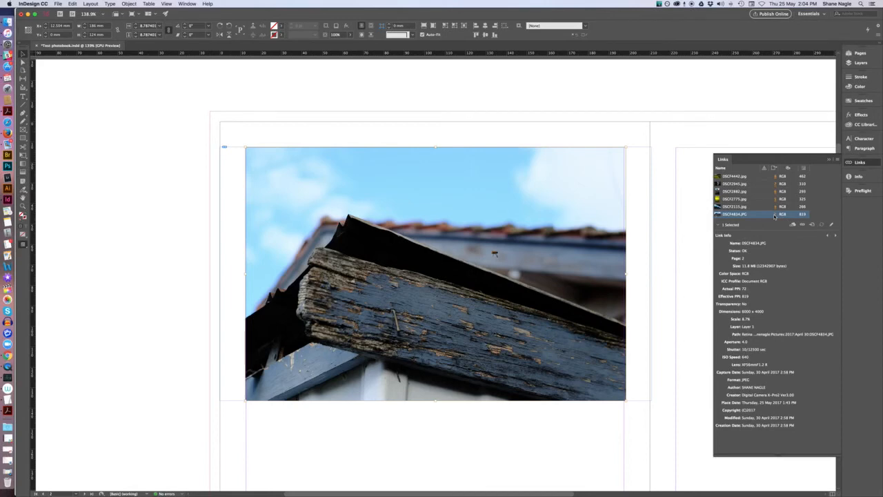
click(723, 159)
key(super+minus)
key(super+minus)
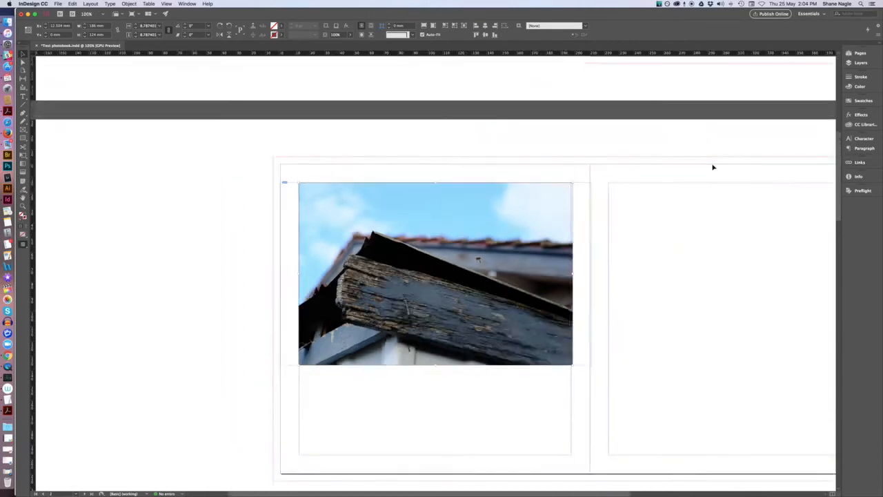
click(603, 250)
drag(603, 250, 493, 223)
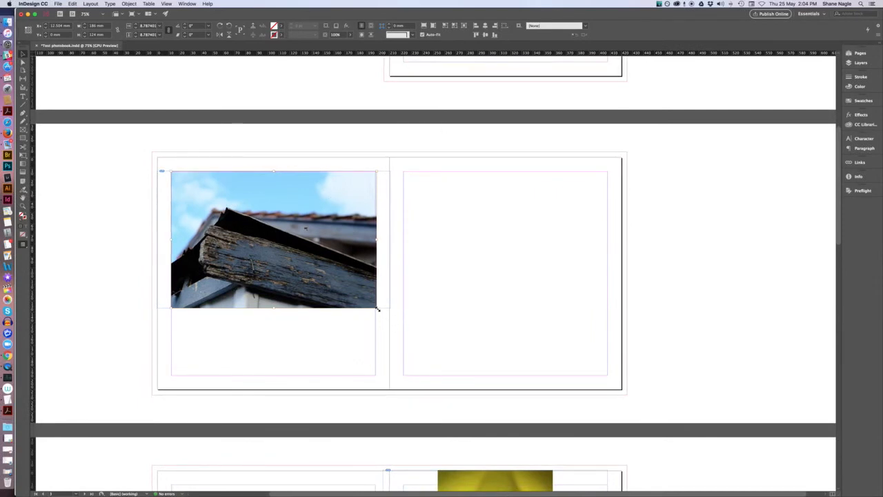
drag(377, 309, 633, 429)
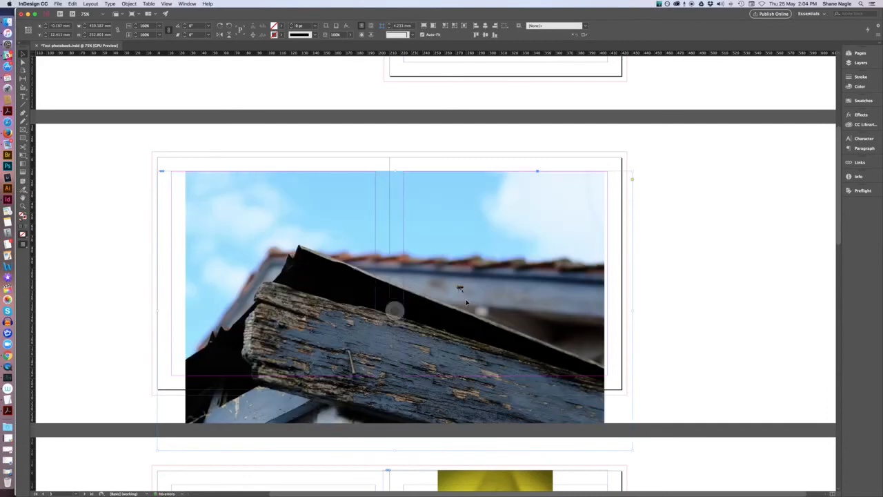
Move and enlarge the DSCF4834.JPG frame, nudging it right so it covers the whole spread.
drag(465, 299, 433, 246)
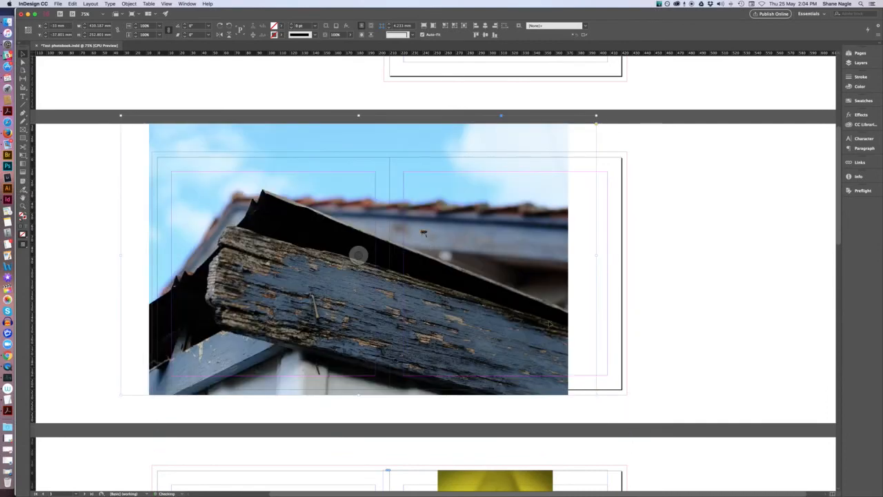
drag(596, 395, 659, 432)
drag(550, 312, 545, 310)
key(Right)
key(Right)
key(Right)
key(Right)
key(Right)
key(Right)
key(Right)
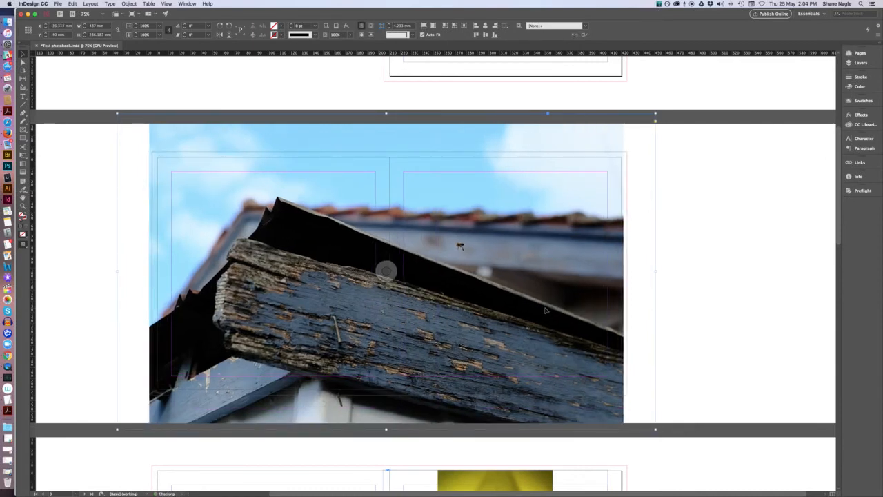
key(Right)
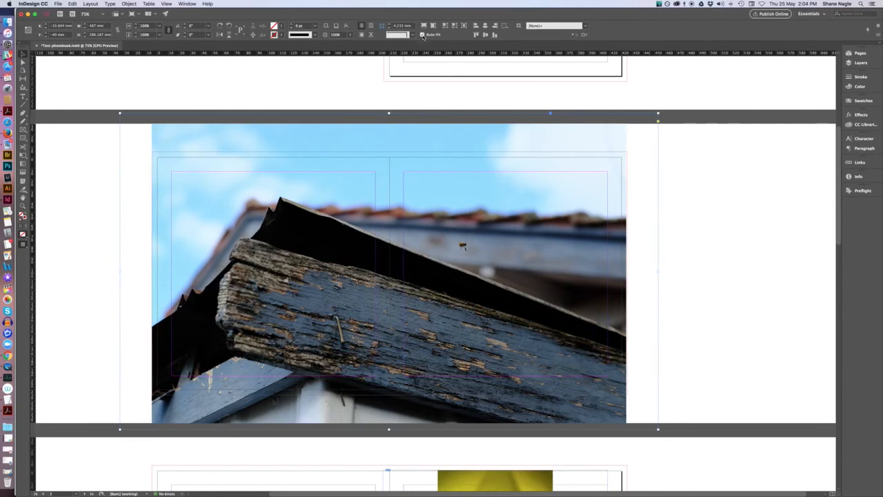
Turn off Auto-Fit and crop the DSCF4834.JPG frame's top and bottom edges in to the page edges.
click(422, 34)
drag(388, 429, 389, 395)
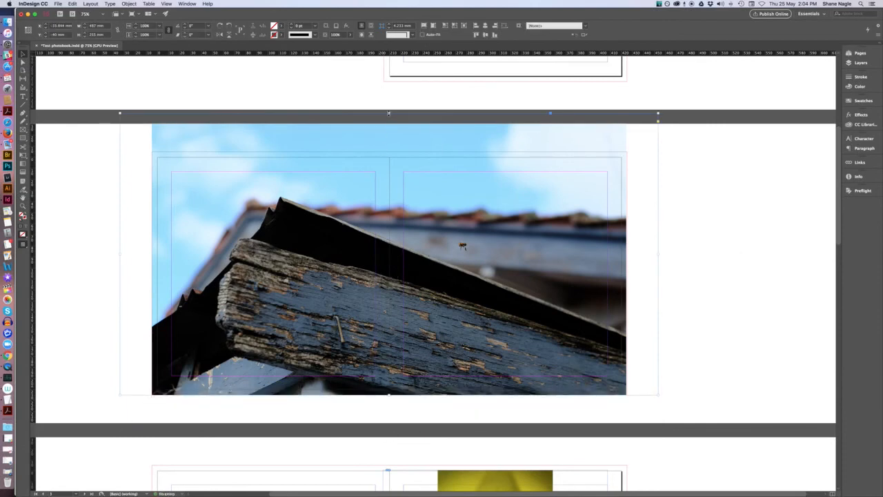
drag(388, 112, 388, 151)
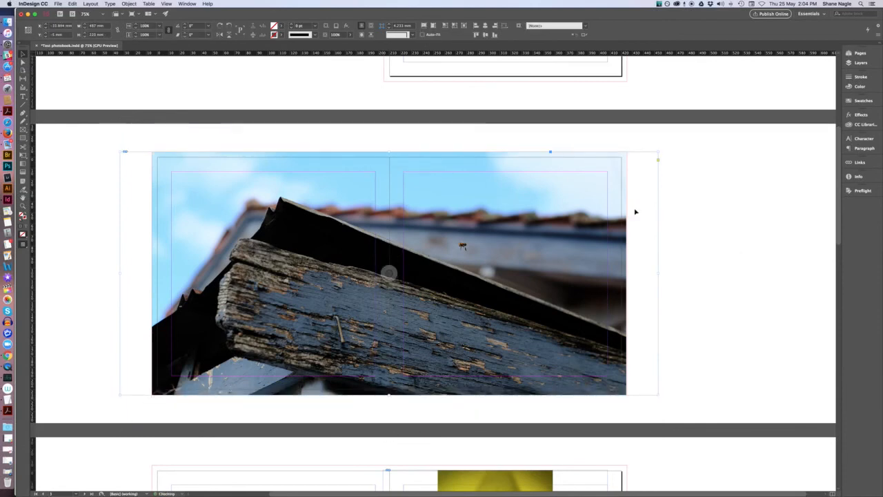
click(707, 256)
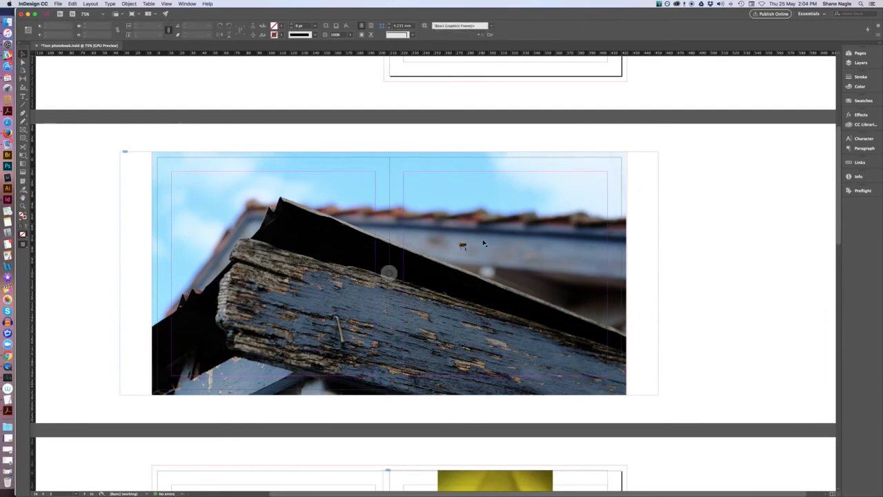
Select the DSCF4834.JPG image and open the Links panel to check its effective PPI.
click(484, 243)
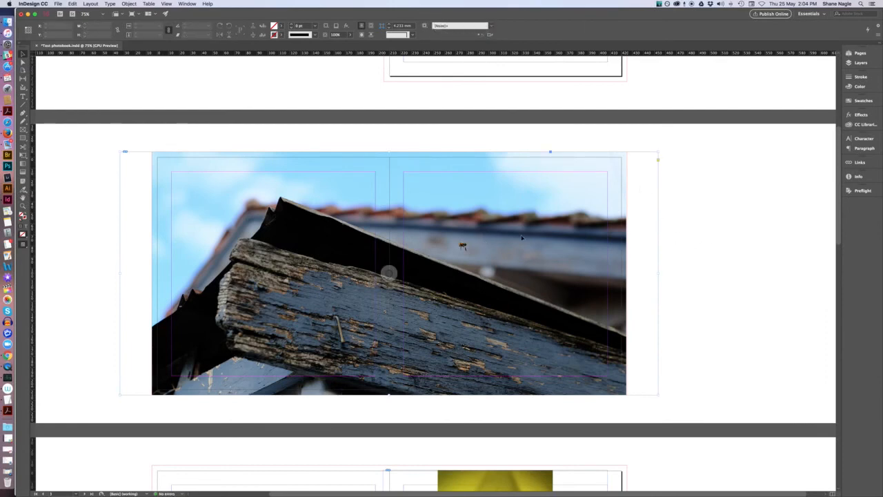
click(860, 162)
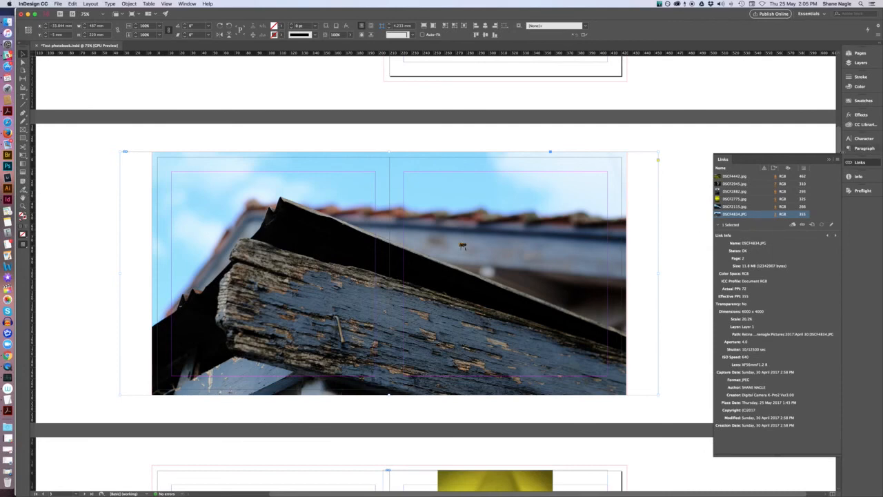
scroll(683, 227, down, 5)
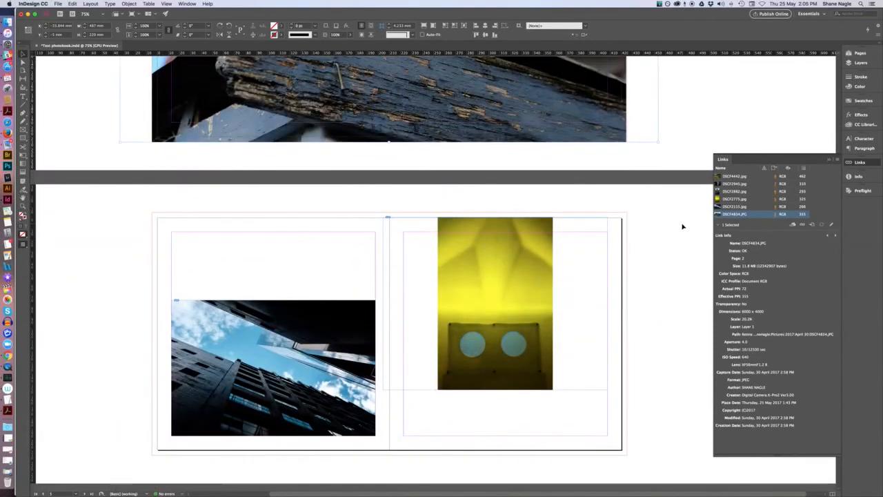
Select the DSCF2115.jpg image on the next spread and go to it from its link.
click(345, 350)
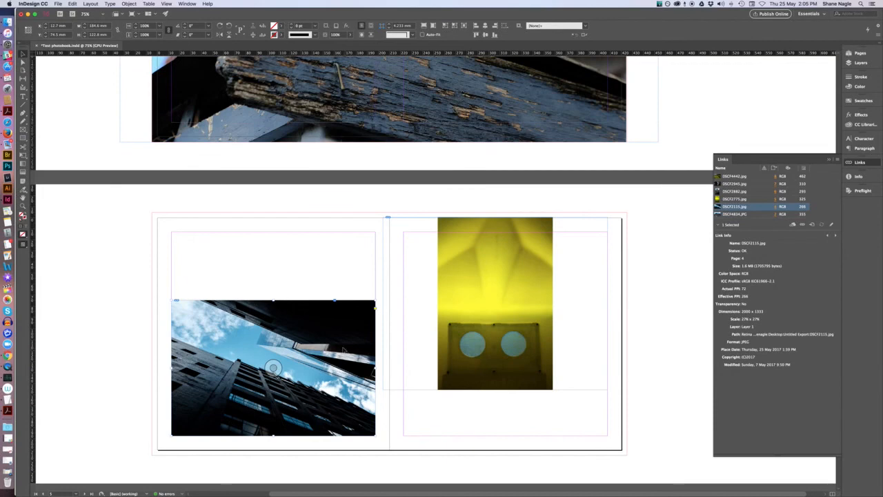
click(775, 207)
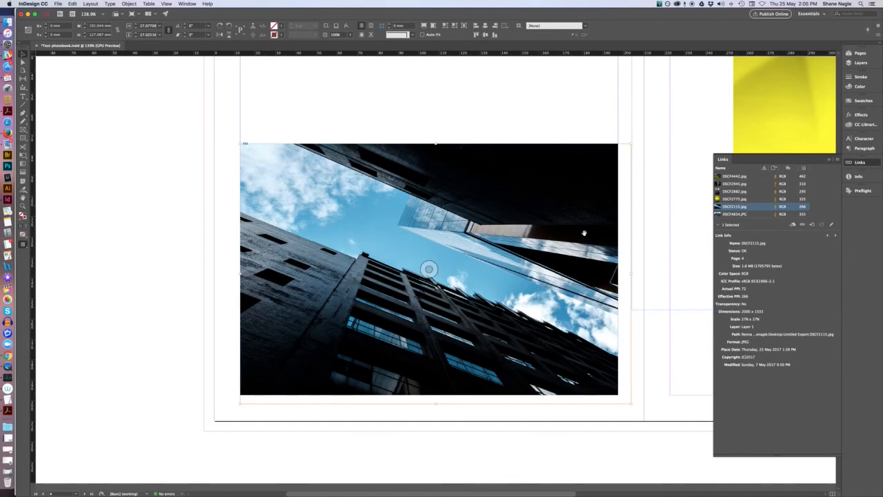
Enable Auto-Fit and resize the DSCF2115.jpg frame from its top-right corner to about 166 mm wide.
click(423, 34)
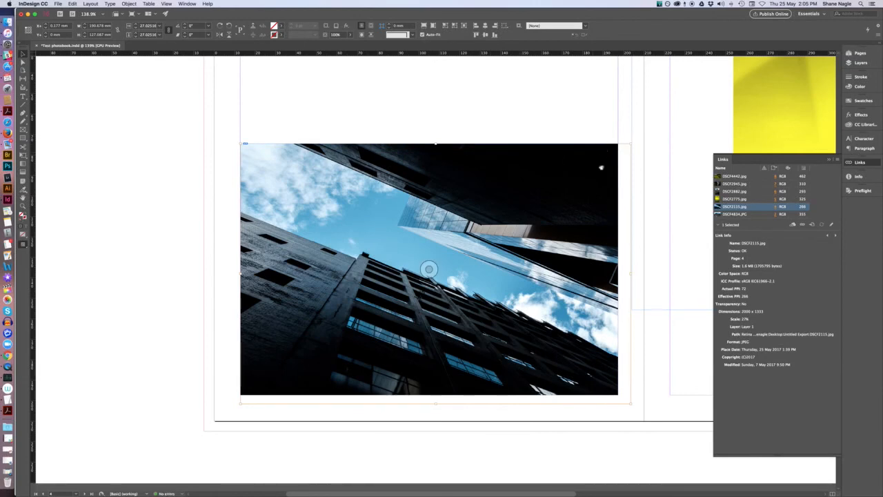
click(601, 449)
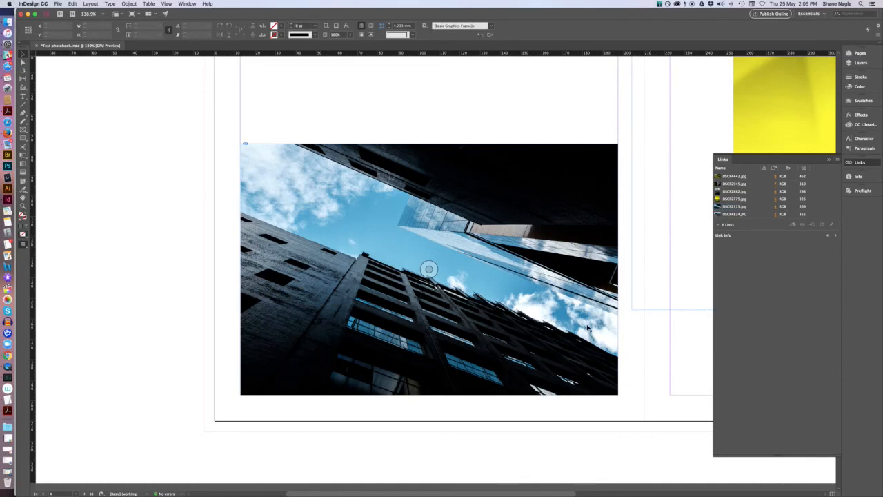
click(619, 149)
drag(616, 145, 551, 198)
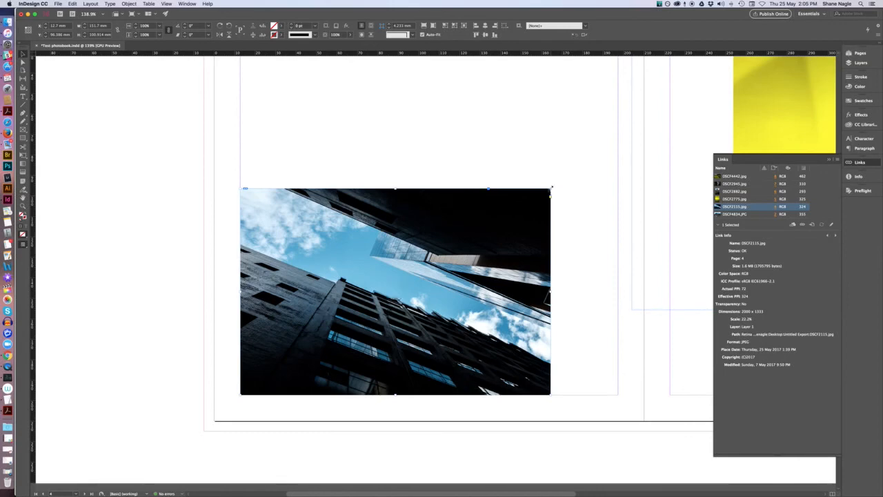
drag(552, 186, 578, 169)
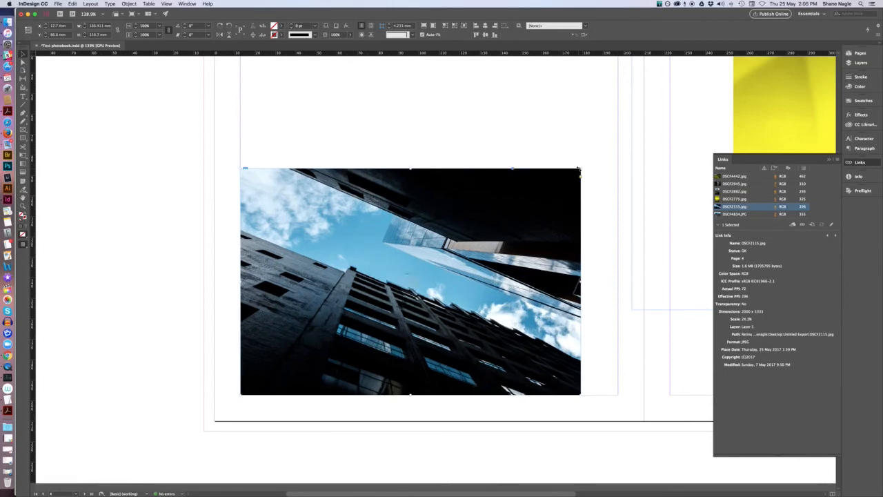
Move the DSCF2115.jpg frame up toward the top of the page.
drag(529, 225, 554, 156)
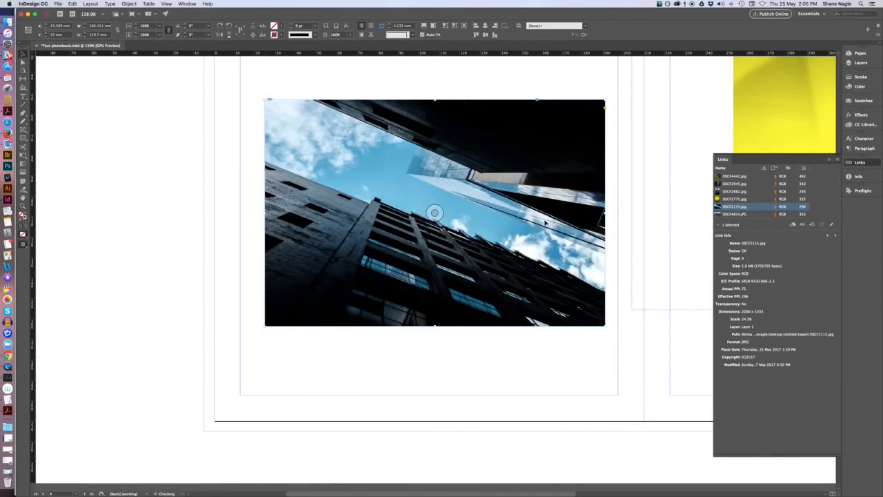
click(492, 373)
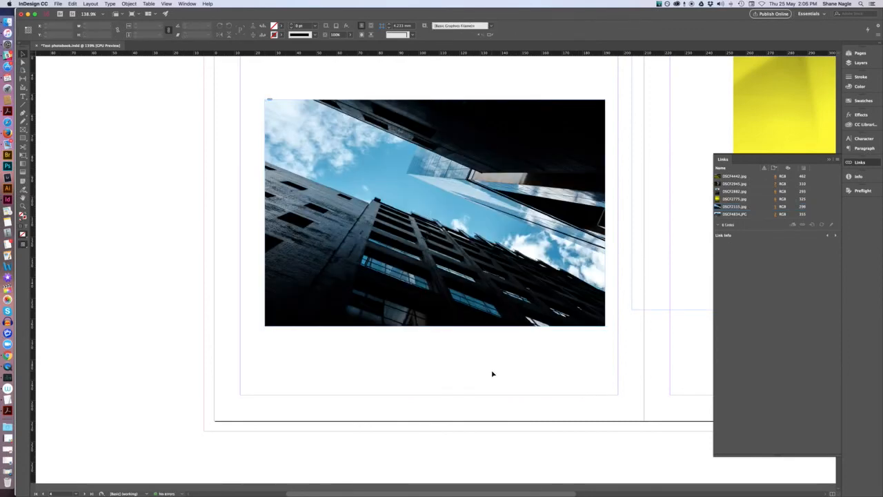